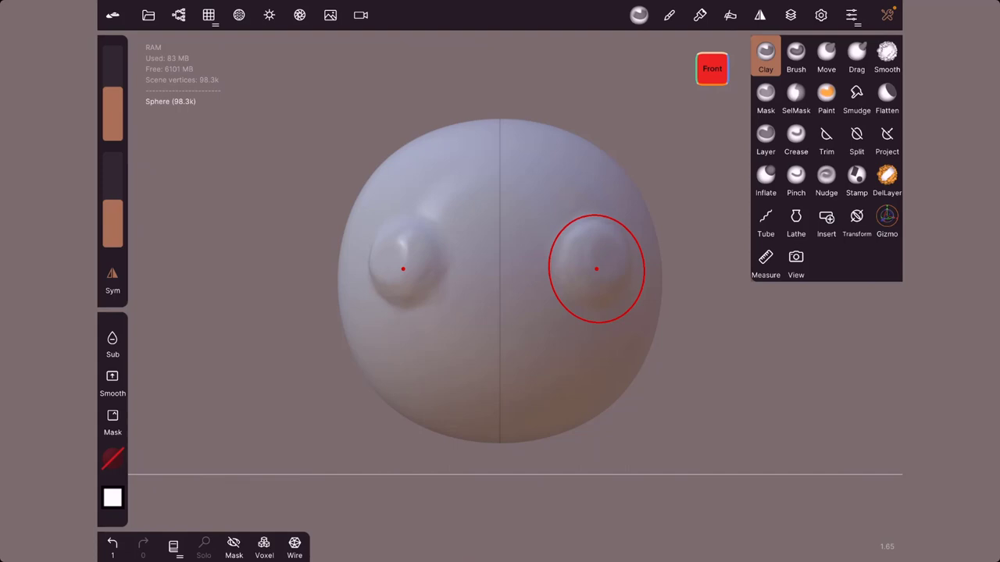
- Zoom out to view the whole sphere with its mirrored pair of eye bumps
scroll(596, 268, down, 2)
scroll(599, 305, down, 2)
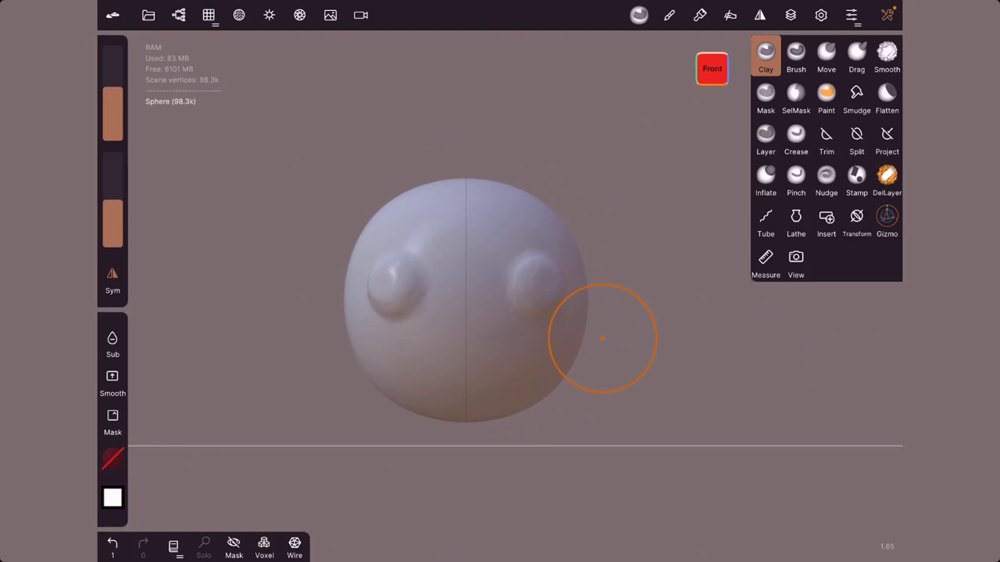
- With the Move brush at a smaller radius and Sym off, drag one long horn from the upper right
click(826, 54)
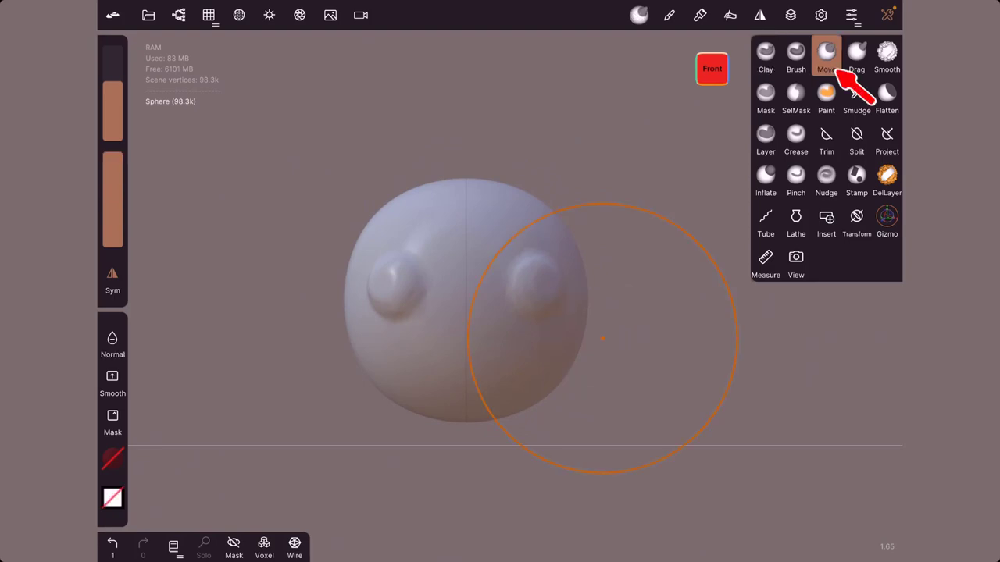
drag(112, 86, 112, 113)
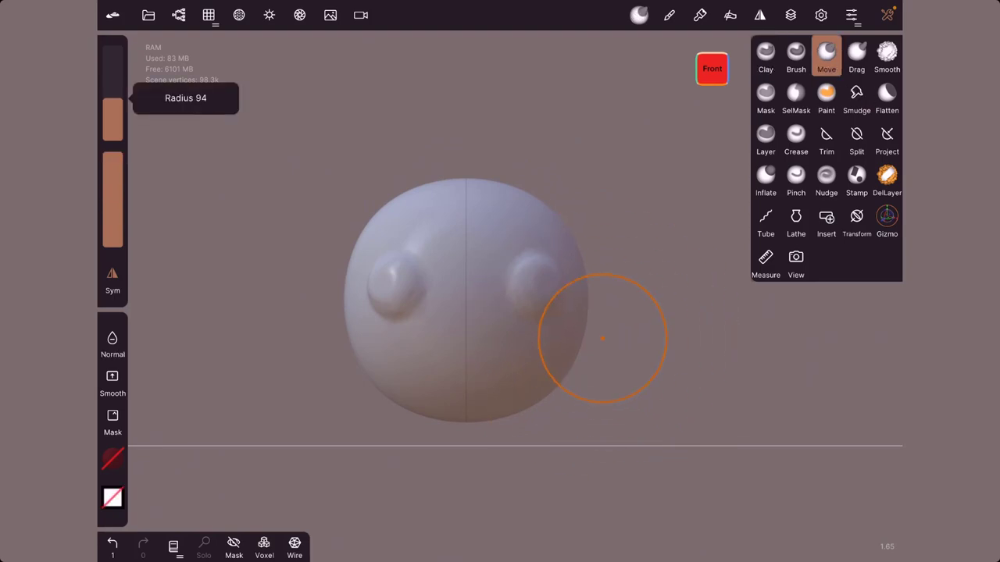
click(112, 279)
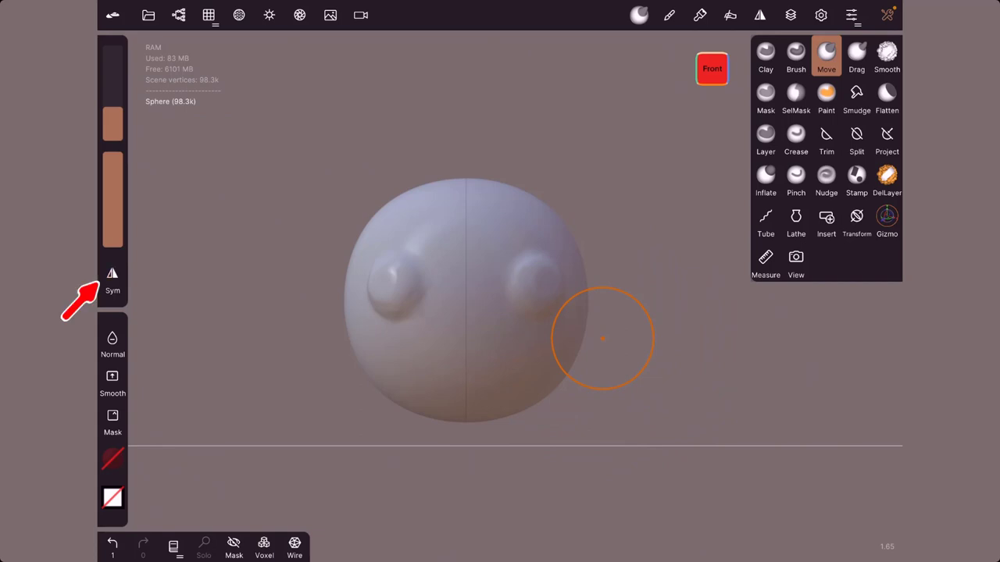
drag(532, 210, 598, 161)
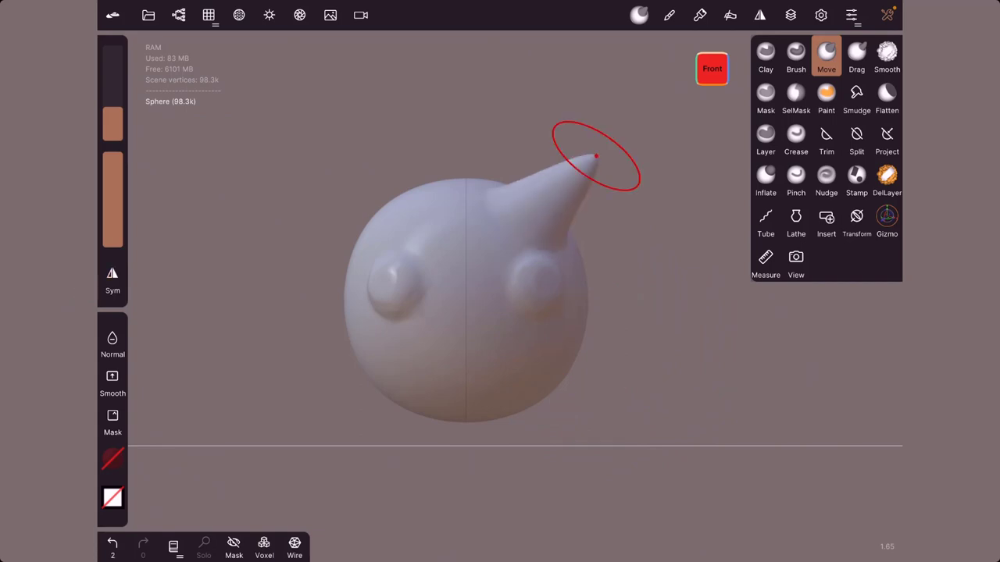
mouse_move(517, 199)
mouse_down()
mouse_move(556, 156)
mouse_move(576, 194)
mouse_move(576, 149)
mouse_move(571, 175)
mouse_move(601, 155)
mouse_move(553, 228)
mouse_move(551, 168)
mouse_up()
- Using the standard Brush with Sym back on, detail the horn tip and stretch both eye bumps upward
click(795, 55)
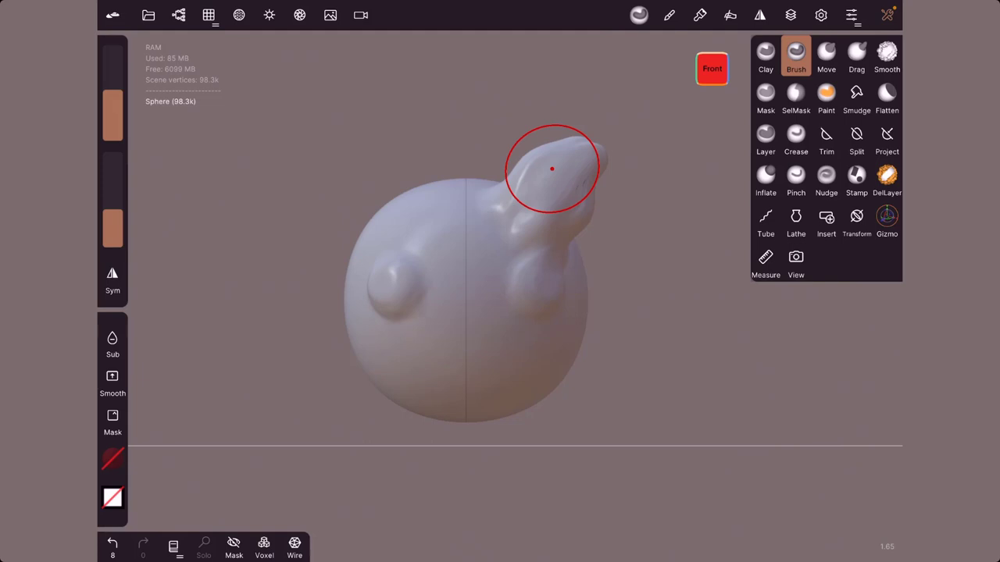
click(113, 277)
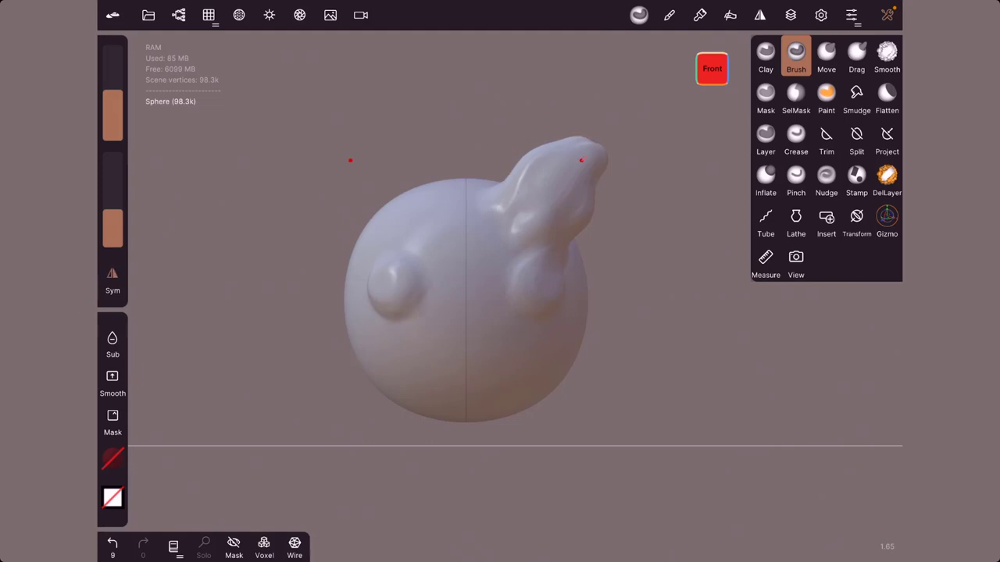
click(578, 162)
mouse_move(526, 325)
mouse_down()
mouse_move(529, 283)
mouse_move(575, 149)
mouse_move(547, 206)
mouse_up()
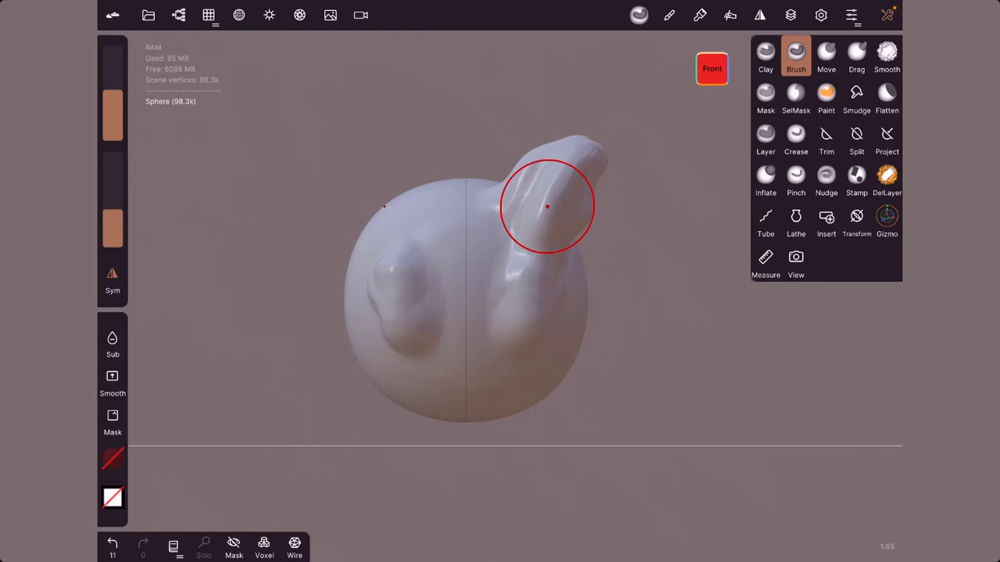
- In the Symmetry panel, hide the symmetry line, enable Gizmo edit and drag the plane right
click(759, 15)
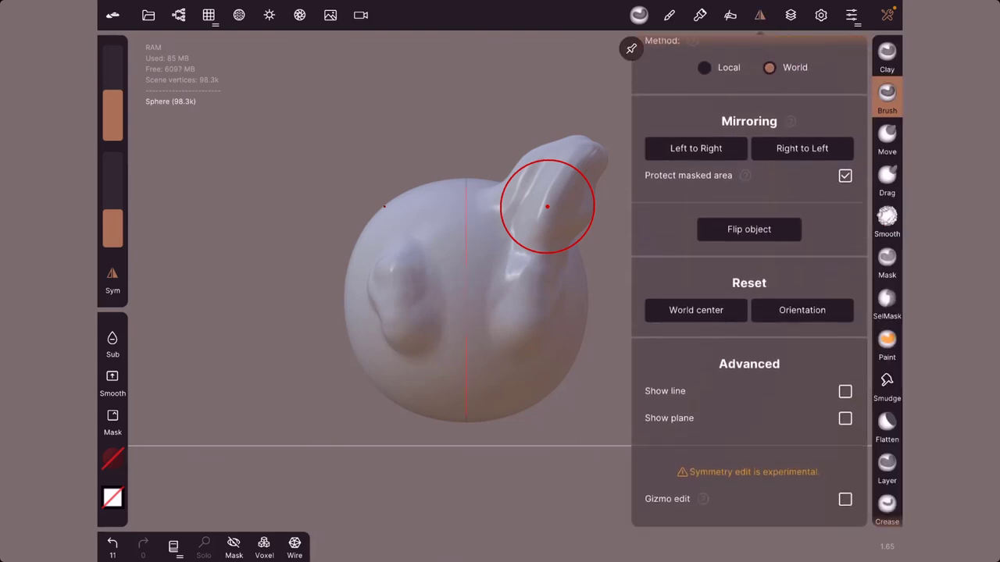
click(845, 392)
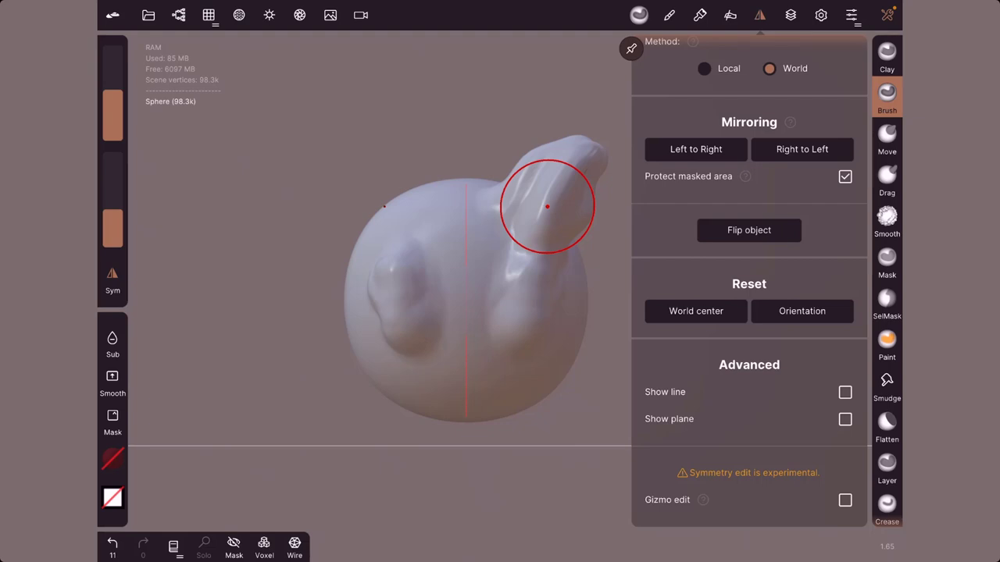
click(845, 500)
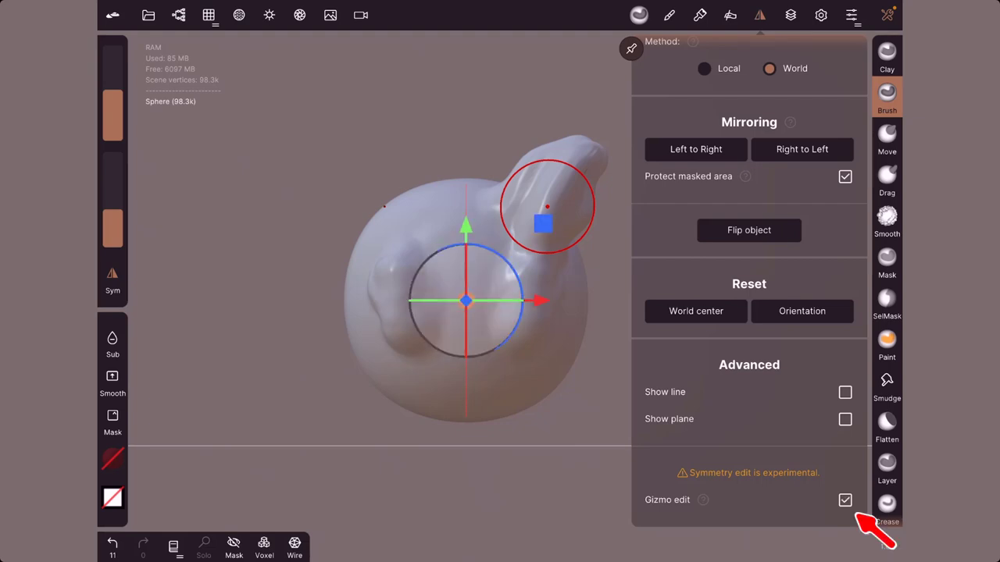
drag(539, 300, 582, 300)
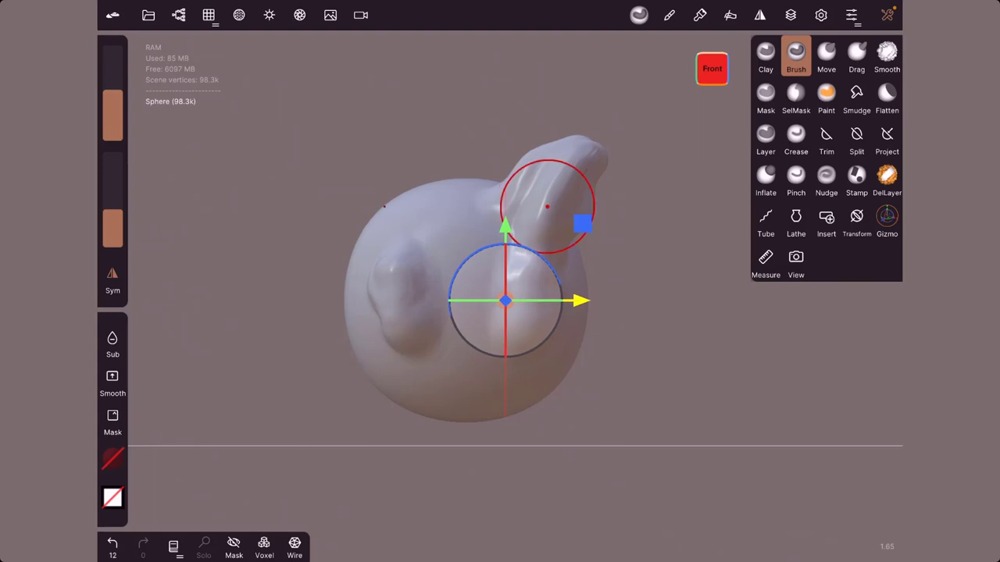
click(447, 374)
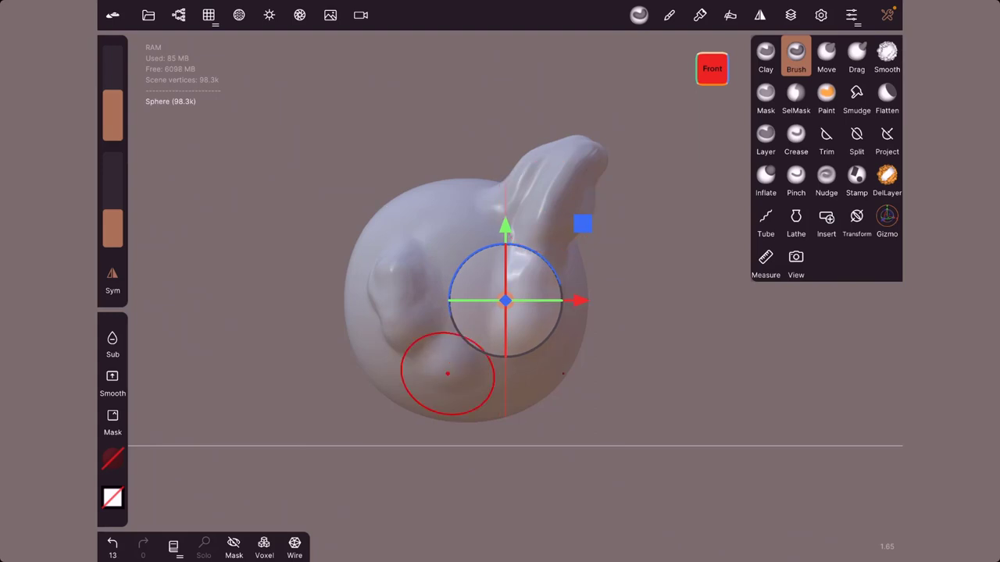
- Turn Gizmo edit off and reset the symmetry plane's orientation
click(760, 15)
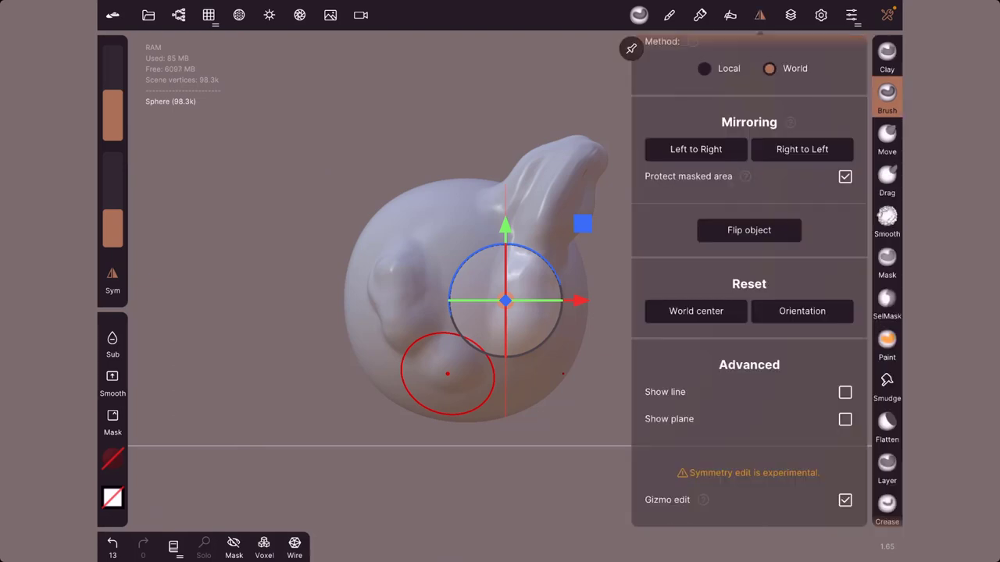
click(846, 501)
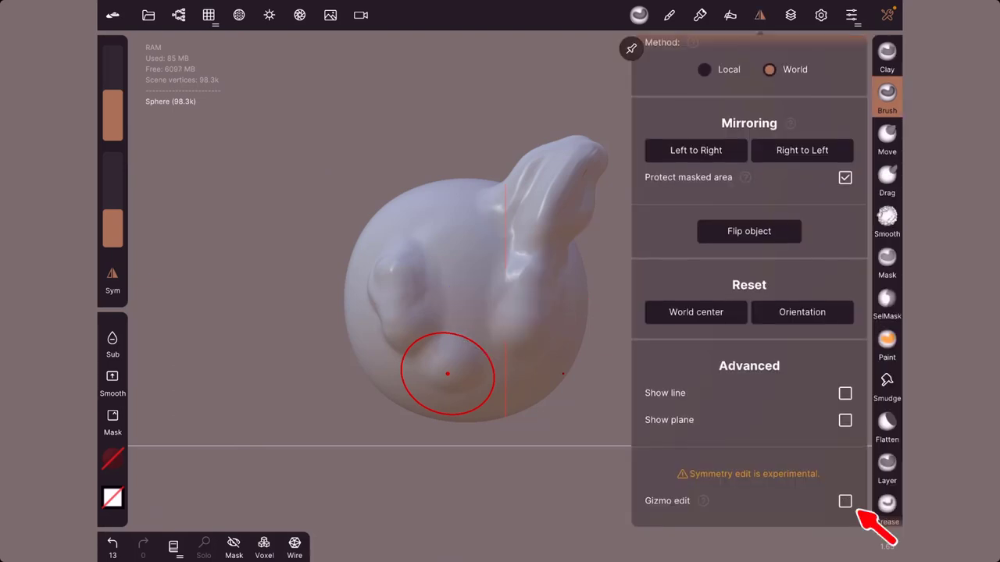
click(801, 312)
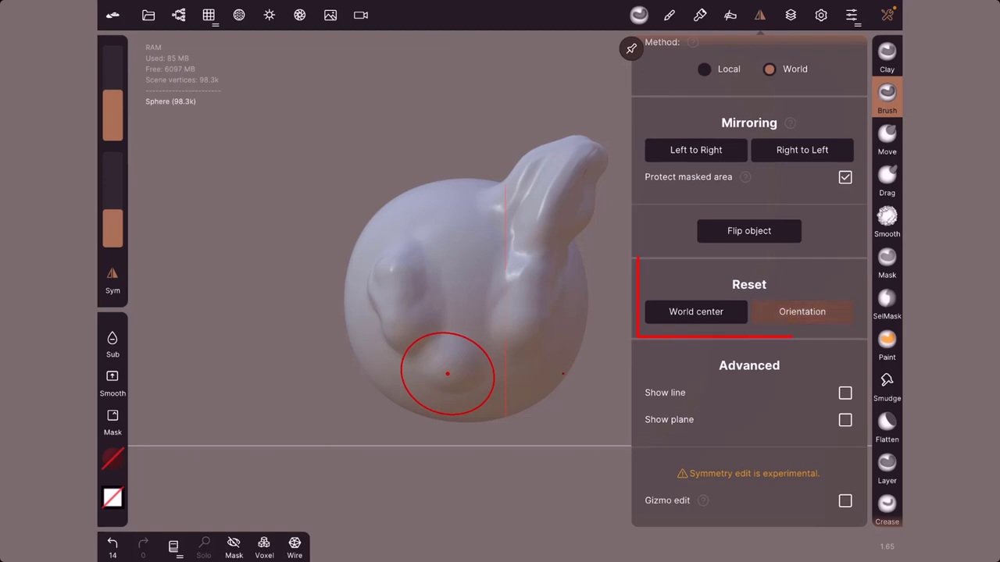
- Reset the symmetry plane to the world centre
click(696, 311)
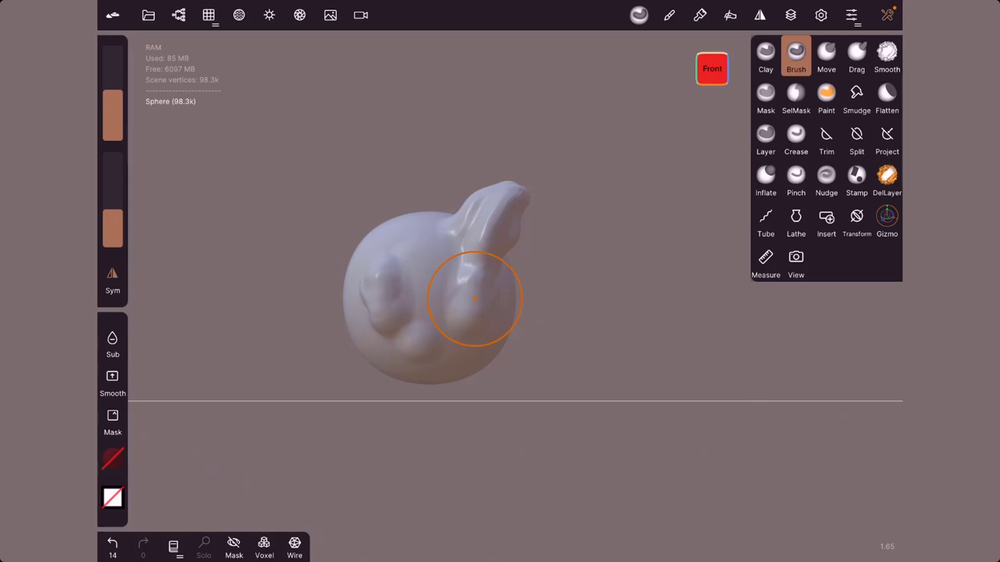
- Brush over the bump on the right side of the face to reshape it
drag(474, 298, 448, 293)
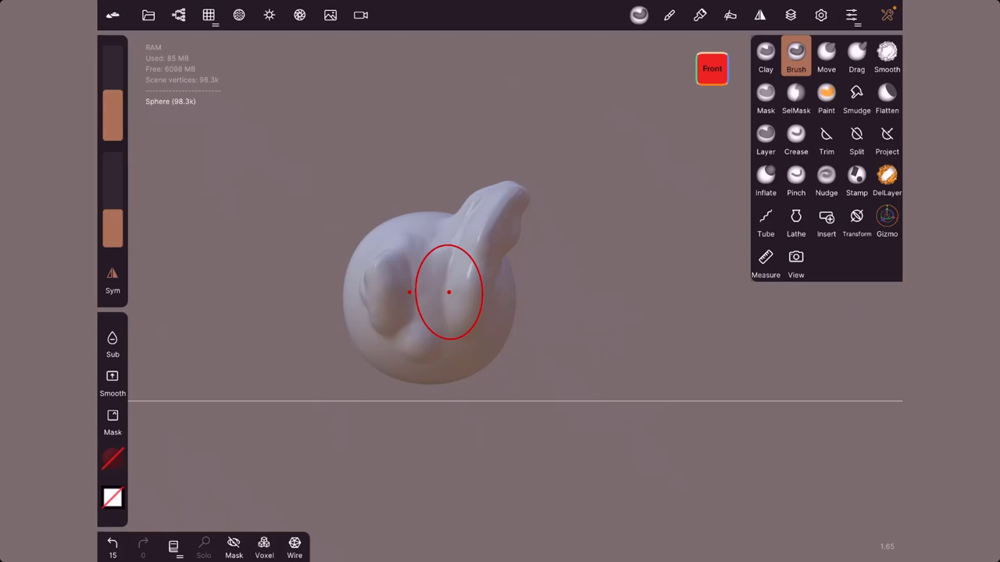
- Zoom in and lay one Brush stroke over the top of the head next to the horn-like ear
scroll(449, 292, up, 3)
scroll(595, 260, up, 1)
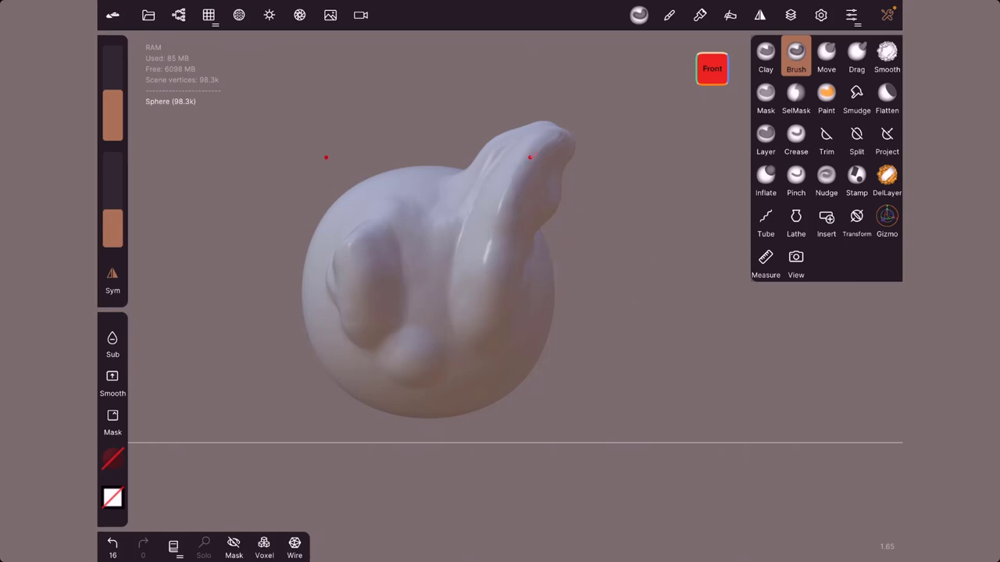
drag(534, 156, 527, 175)
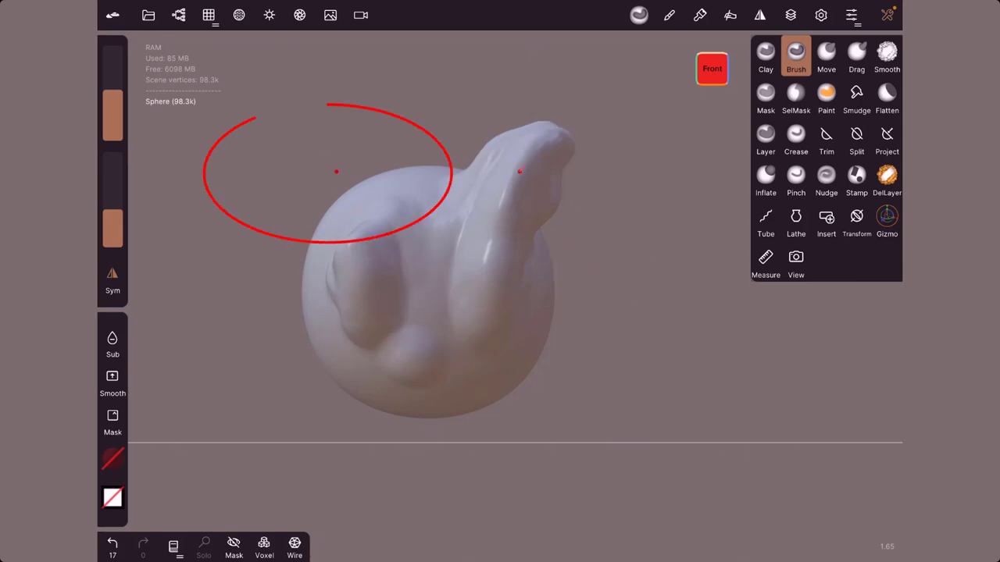